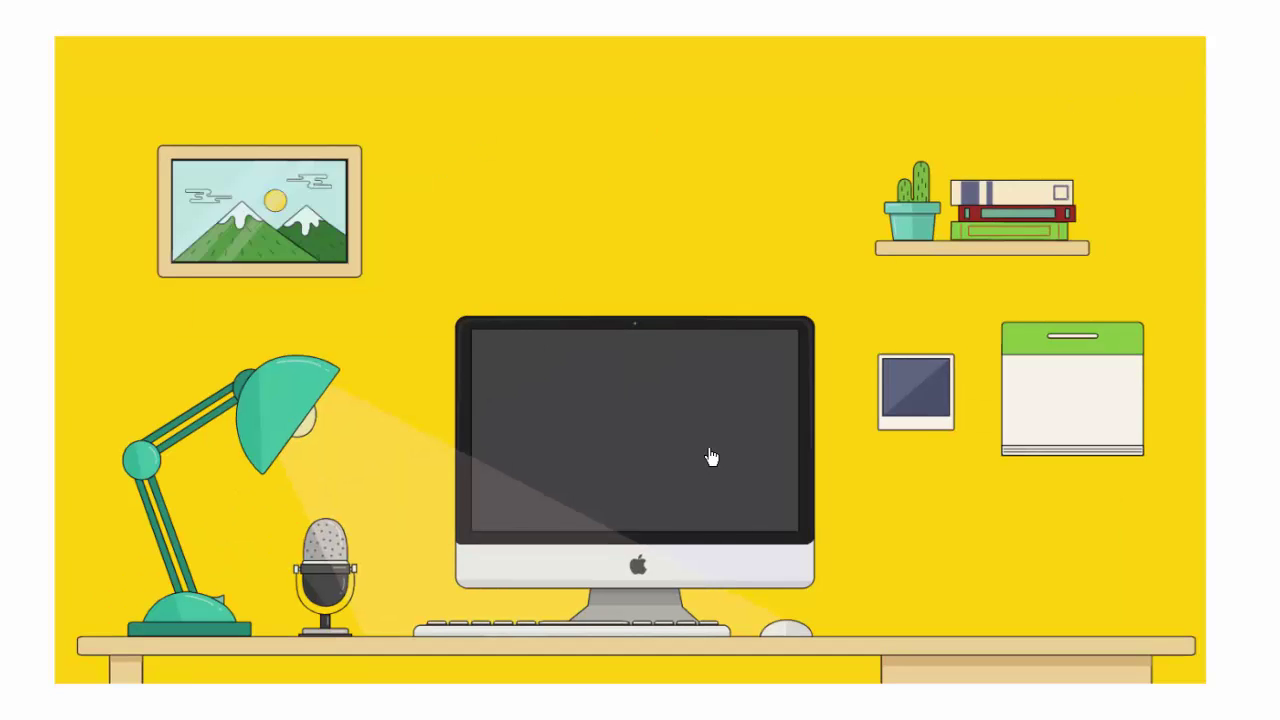
- Start a new Storyline 2 project showing the blank 1.1 Untitled Slide
{"action": "left_click", "coordinate": [709, 455]}
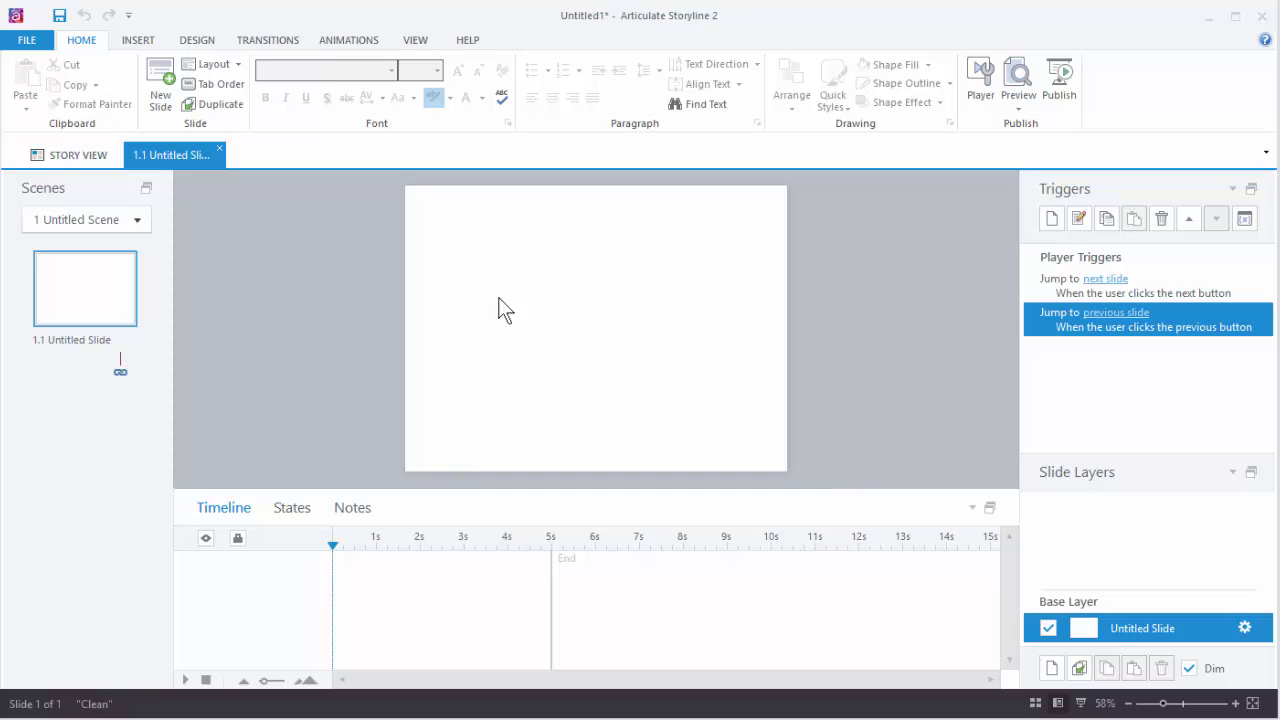
{"action": "left_click", "coordinate": [139, 40]}
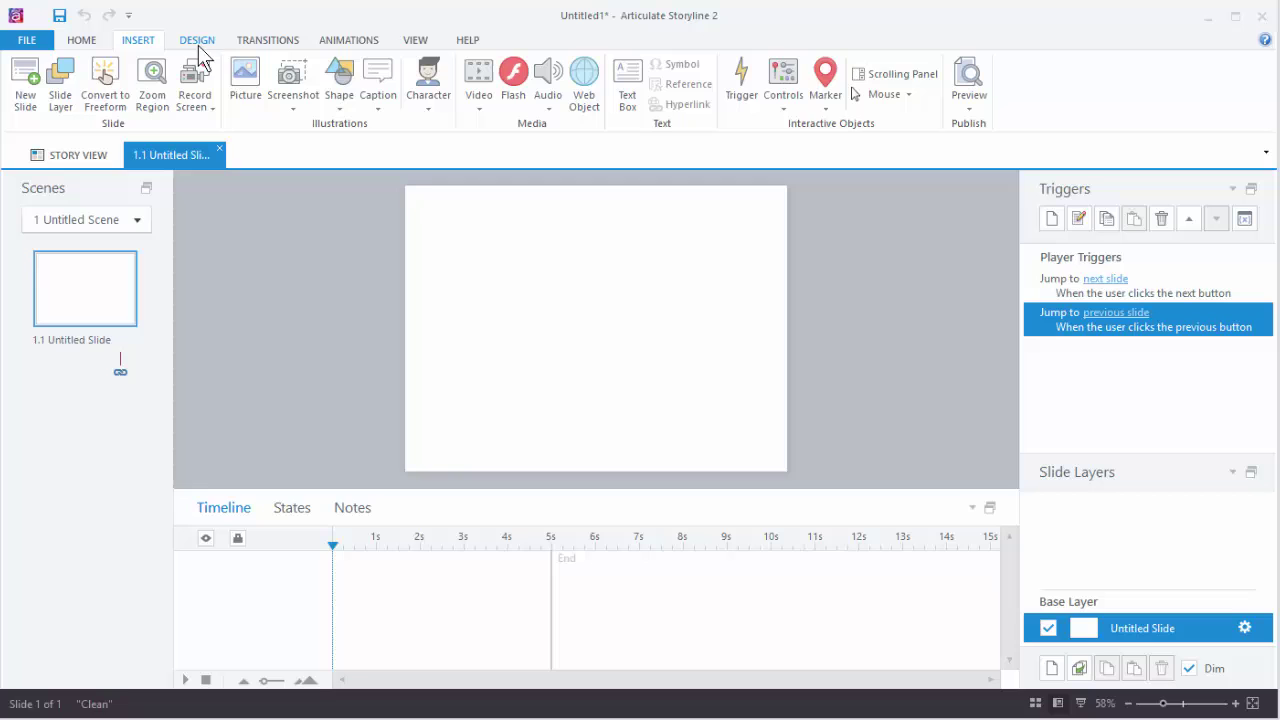
{"action": "left_click", "coordinate": [245, 80]}
{"action": "double_click", "coordinate": [342, 152]}
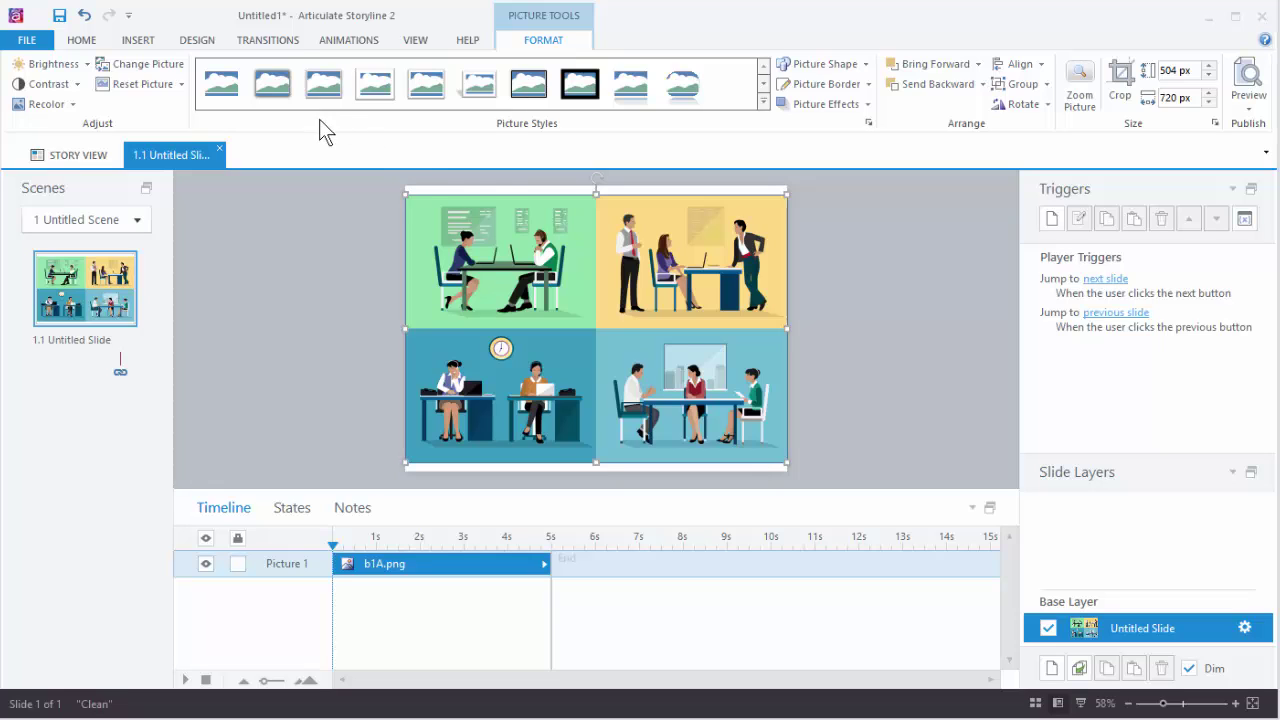
{"action": "left_click", "coordinate": [137, 40]}
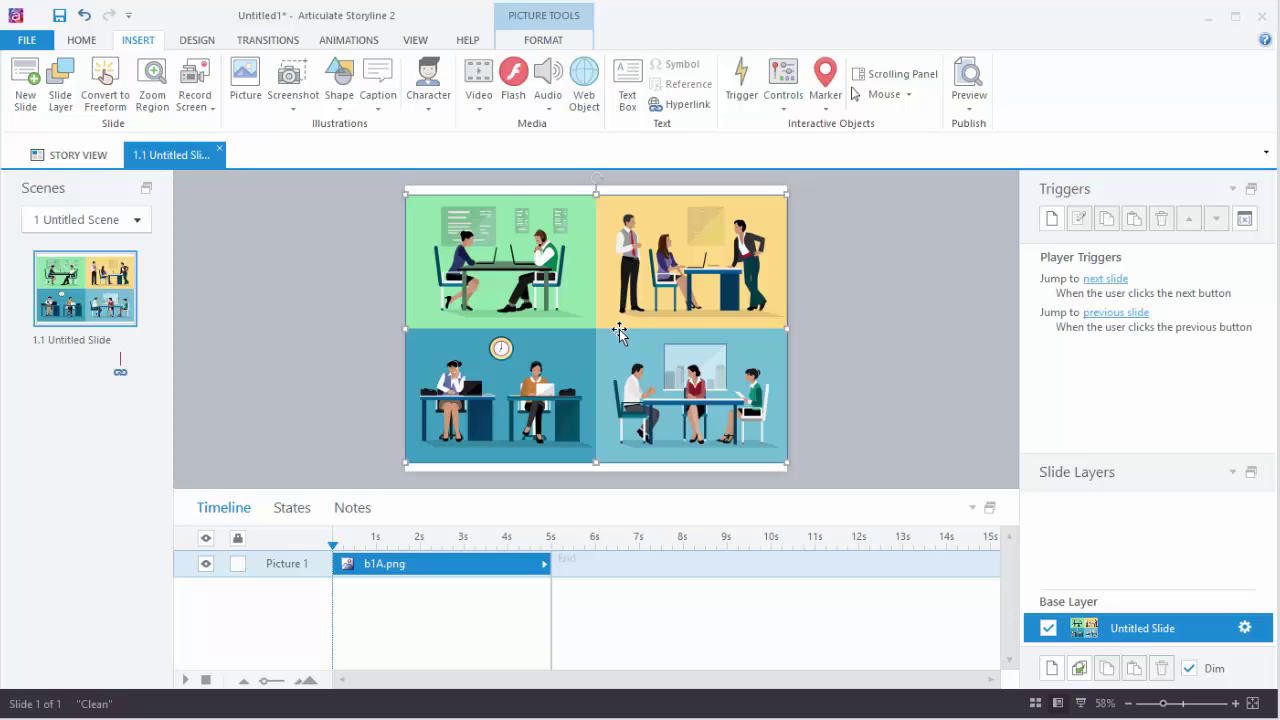
- Move the four-panel office picture off the slide and onto the Blank master layout as its background
{"action": "key", "text": "Delete"}
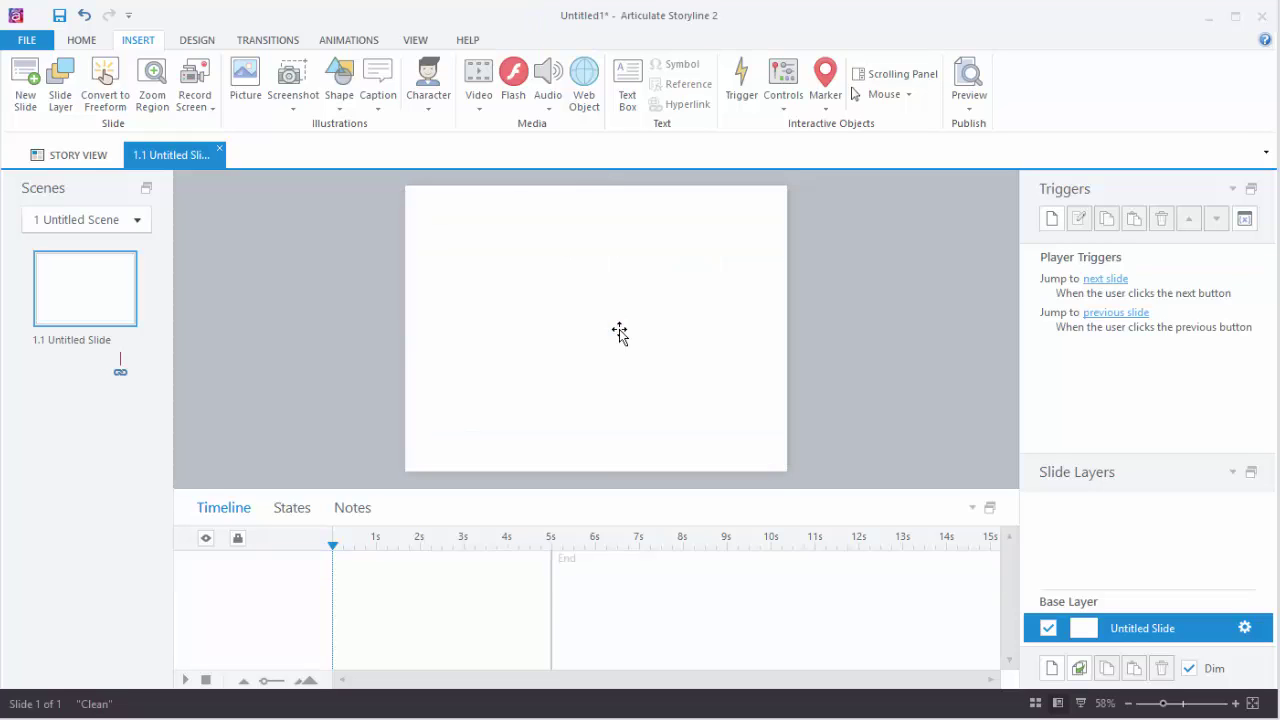
{"action": "left_click", "coordinate": [415, 44]}
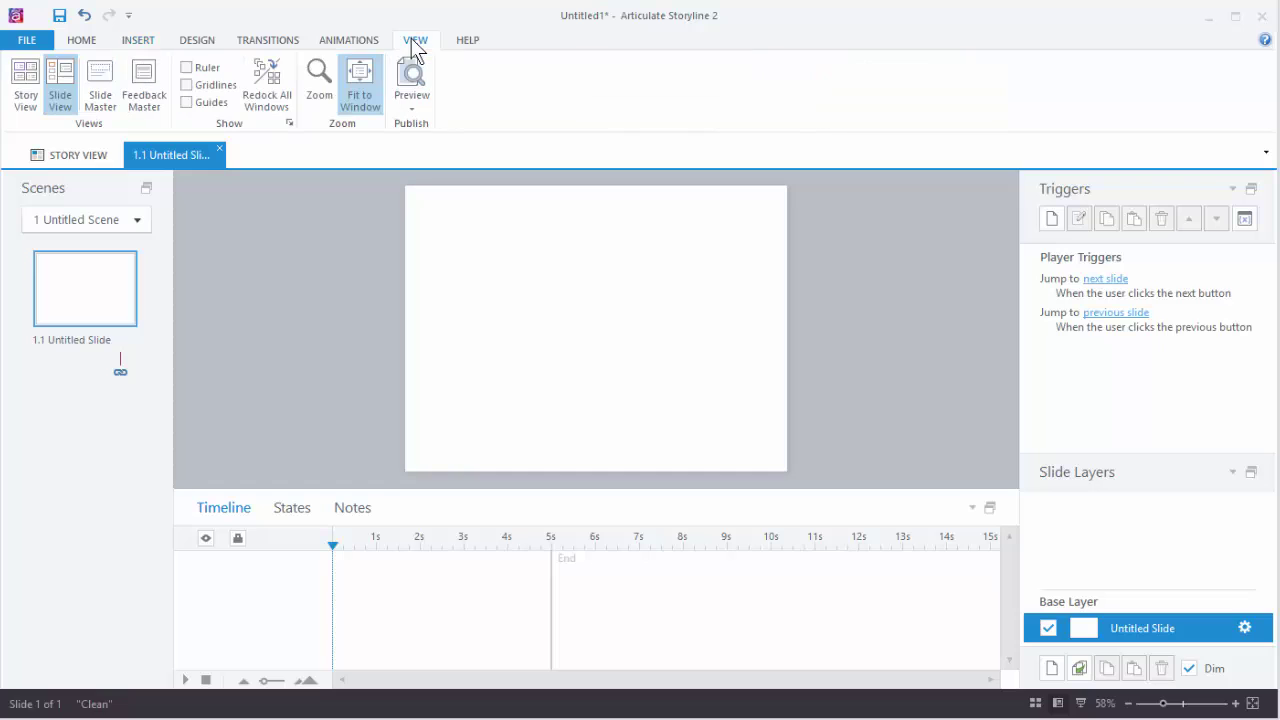
{"action": "left_click", "coordinate": [100, 82]}
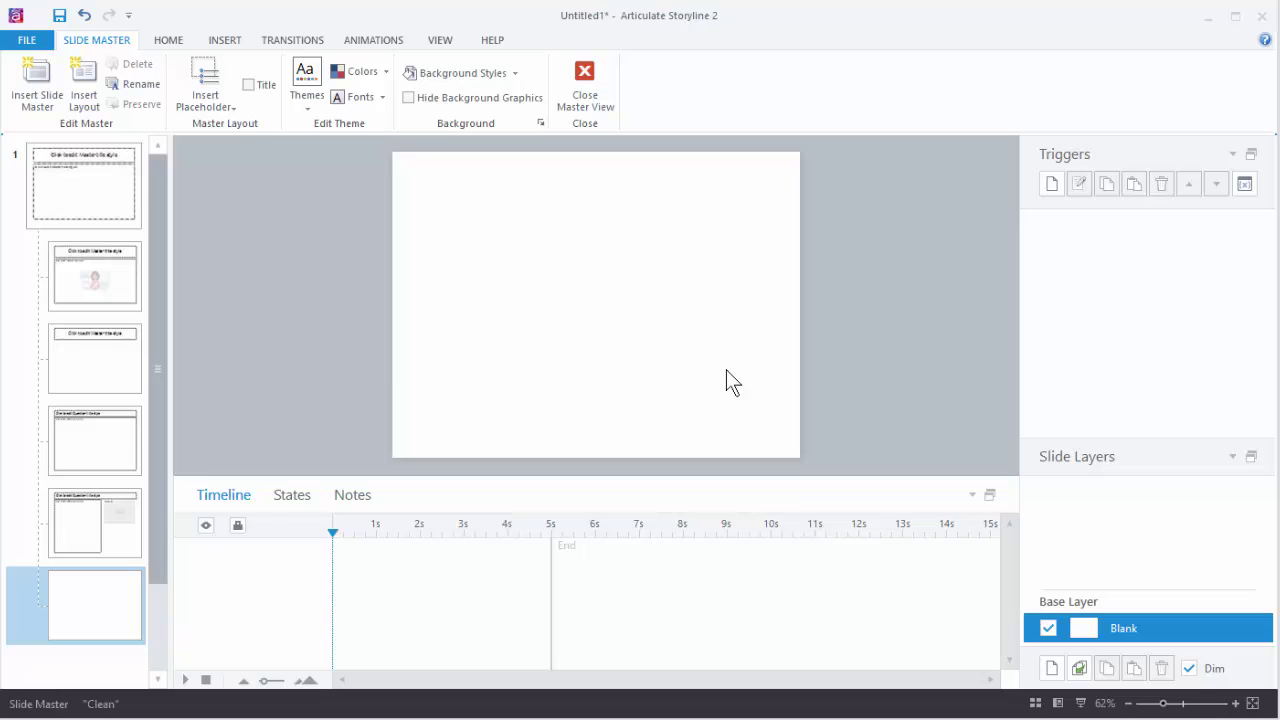
{"action": "key", "text": "ctrl+v"}
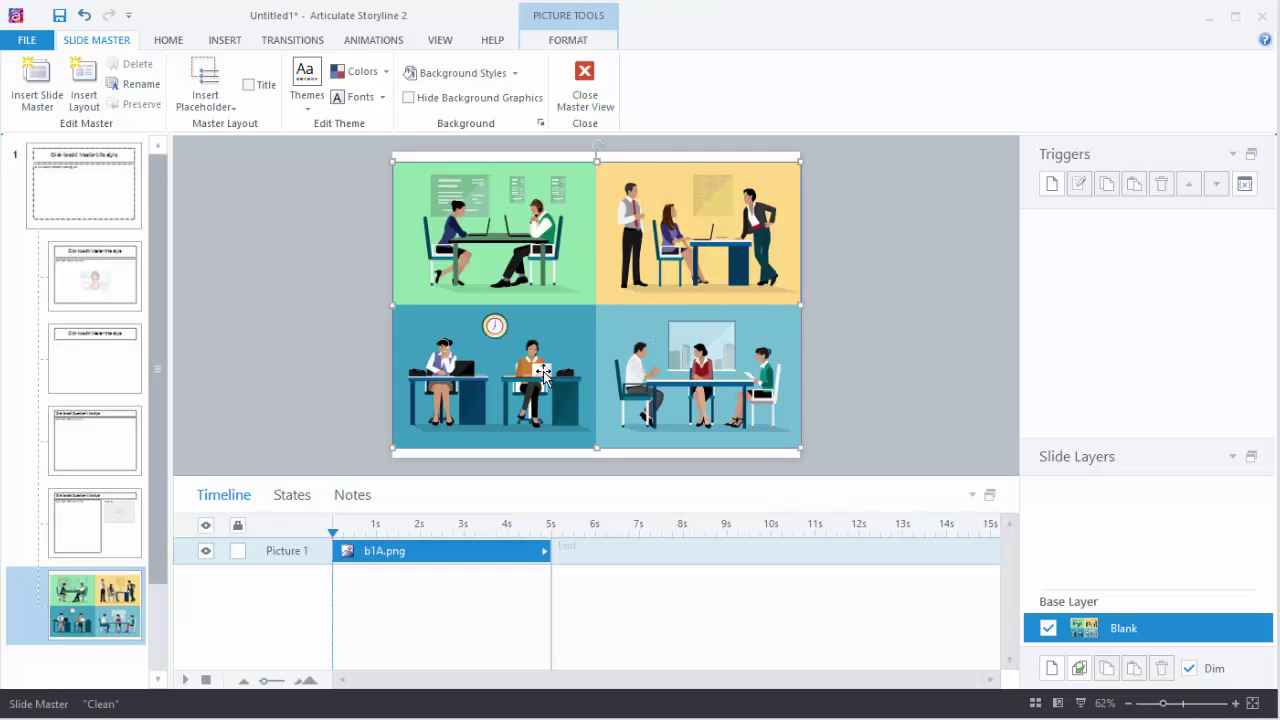
{"action": "left_click", "coordinate": [585, 85]}
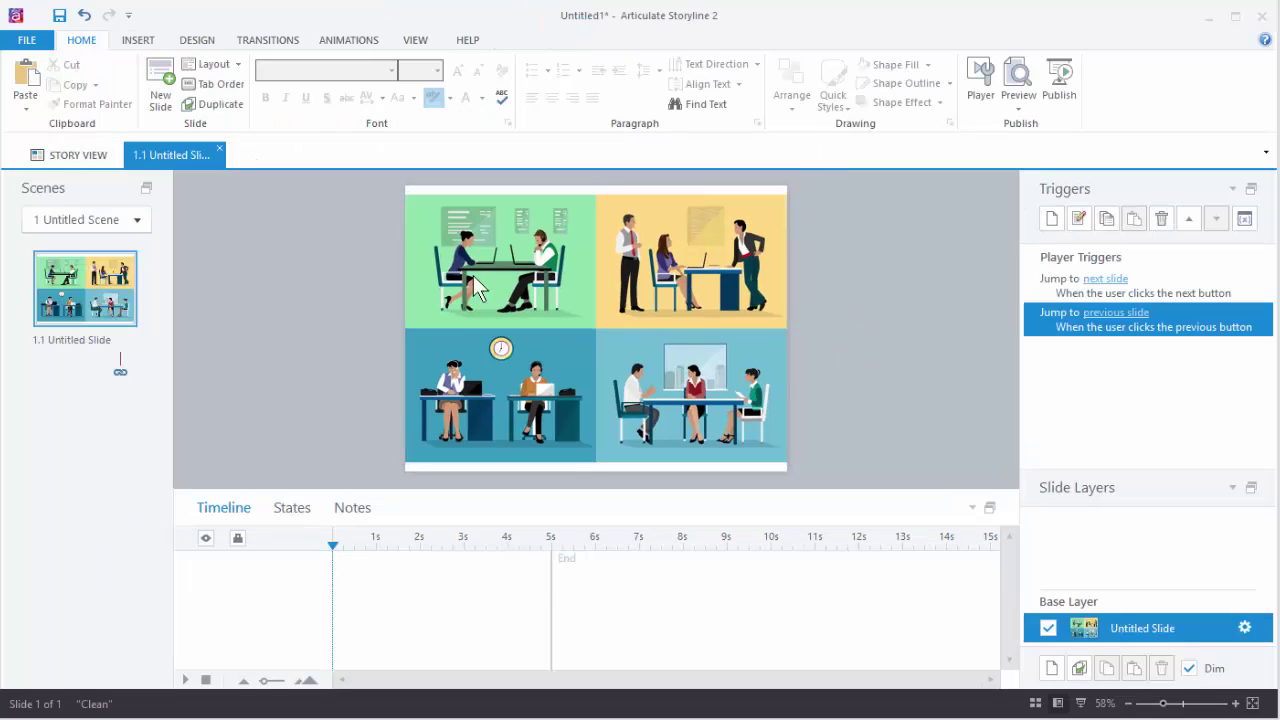
{"action": "left_click", "coordinate": [211, 64]}
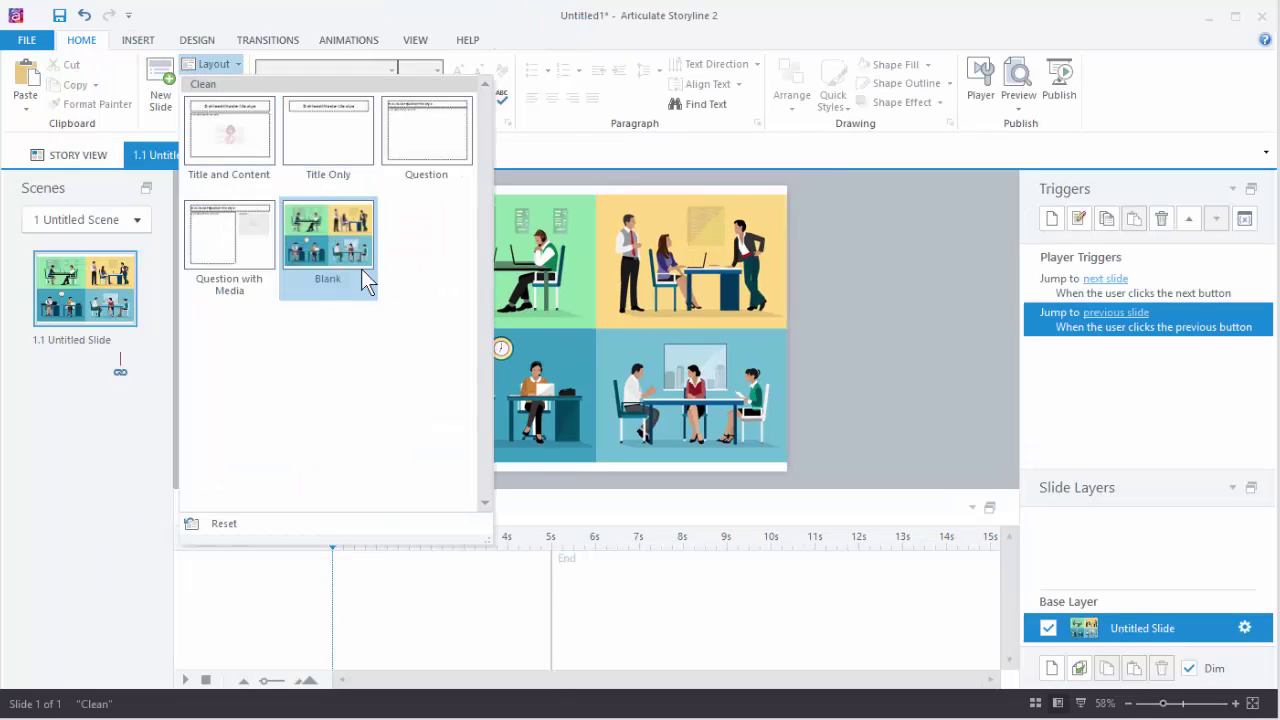
{"action": "left_click", "coordinate": [848, 320]}
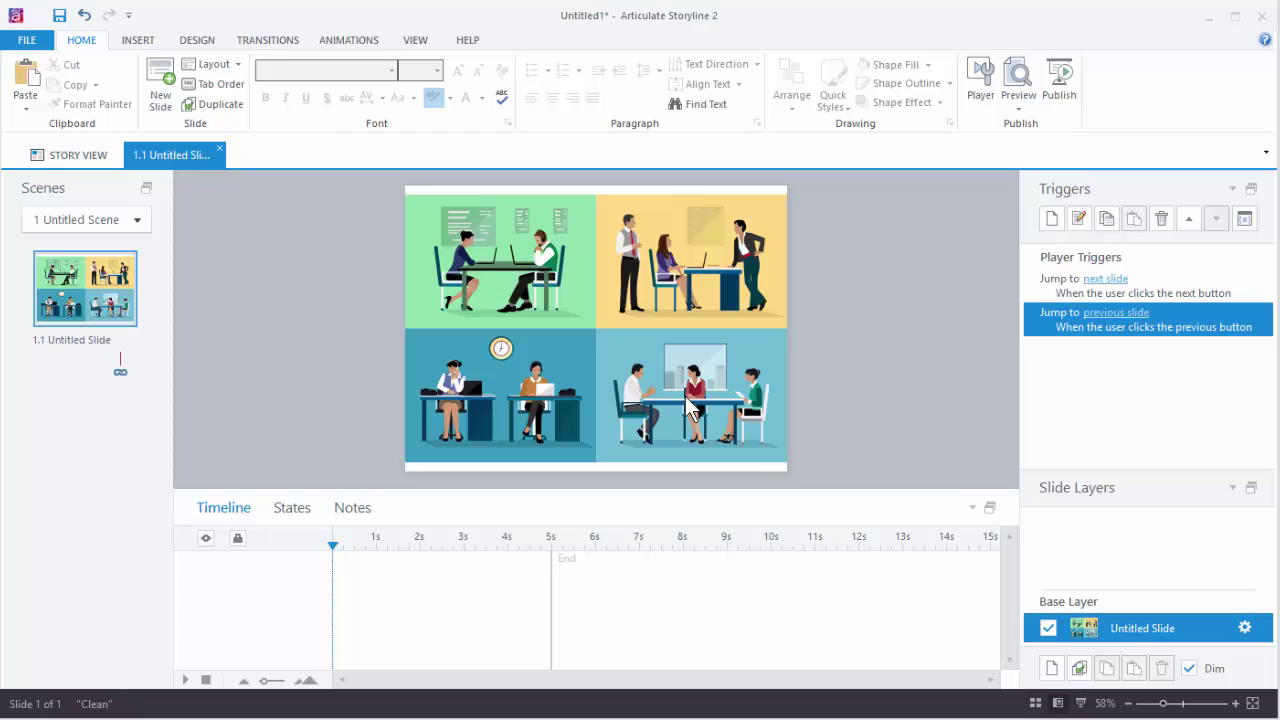
- Rename the slide to 'Menu'
{"action": "left_click", "coordinate": [95, 343]}
{"action": "type", "text": "Menu"}
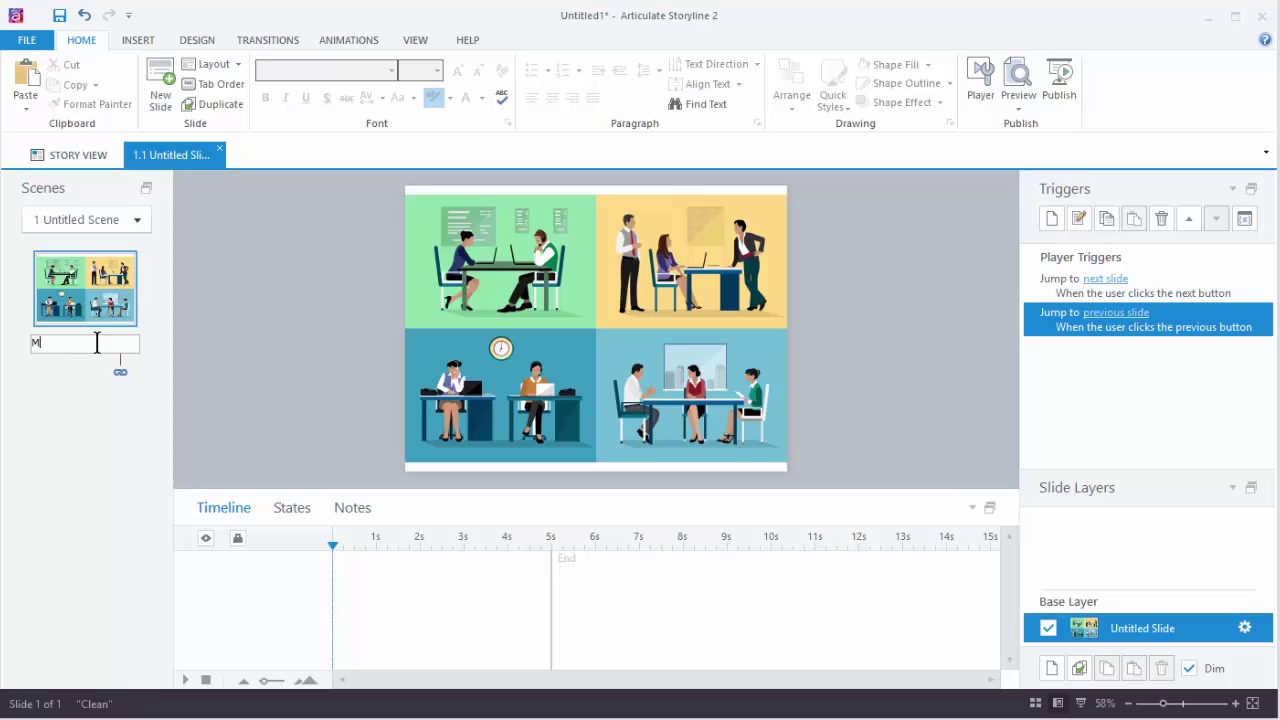
{"action": "left_click", "coordinate": [249, 362]}
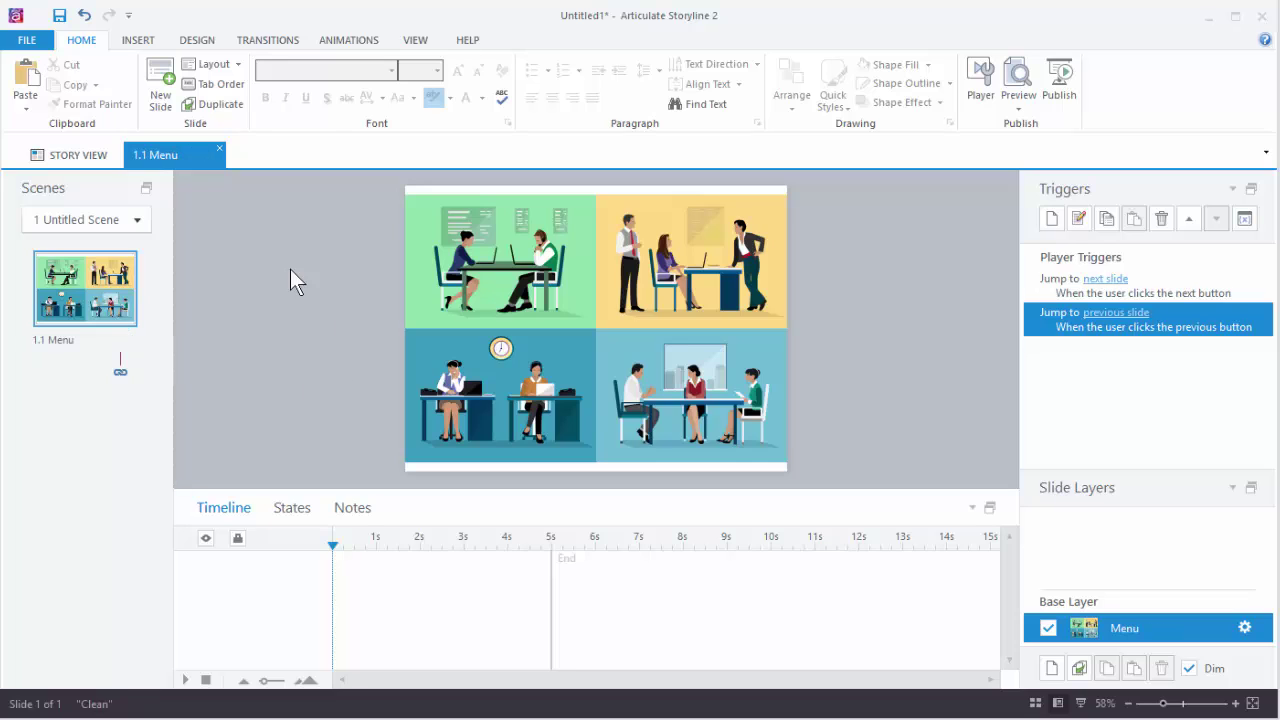
- Duplicate the Menu slide, name the copy 'Mod1', and return to Menu
{"action": "left_click", "coordinate": [102, 287]}
{"action": "key", "text": "ctrl+d"}
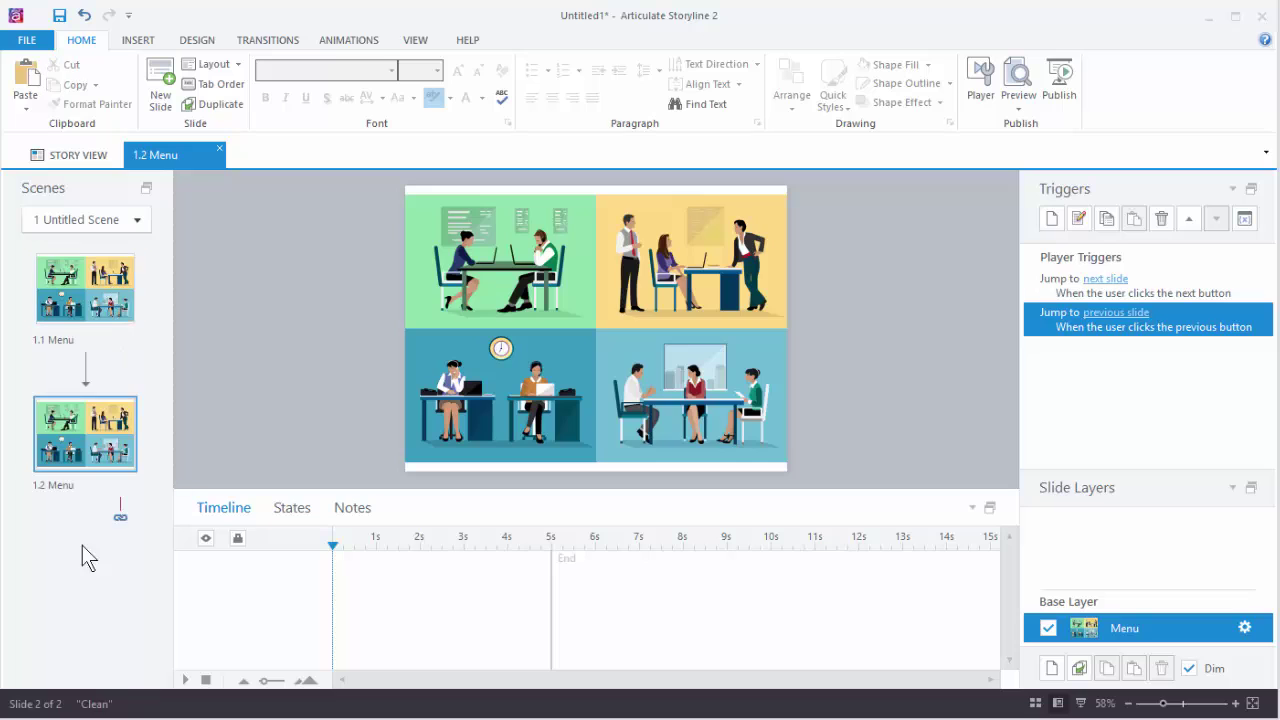
{"action": "left_click", "coordinate": [70, 490]}
{"action": "type", "text": "M"}
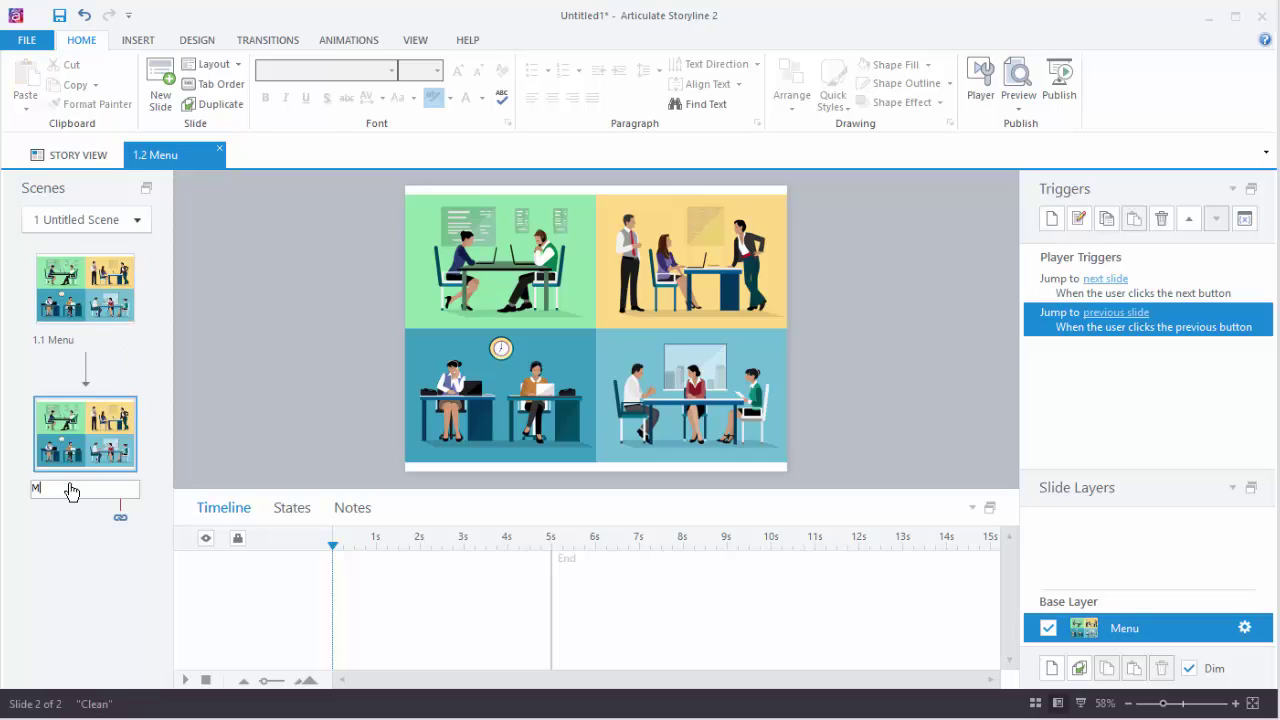
{"action": "type", "text": "od1"}
{"action": "left_click", "coordinate": [242, 391]}
{"action": "left_click", "coordinate": [85, 290]}
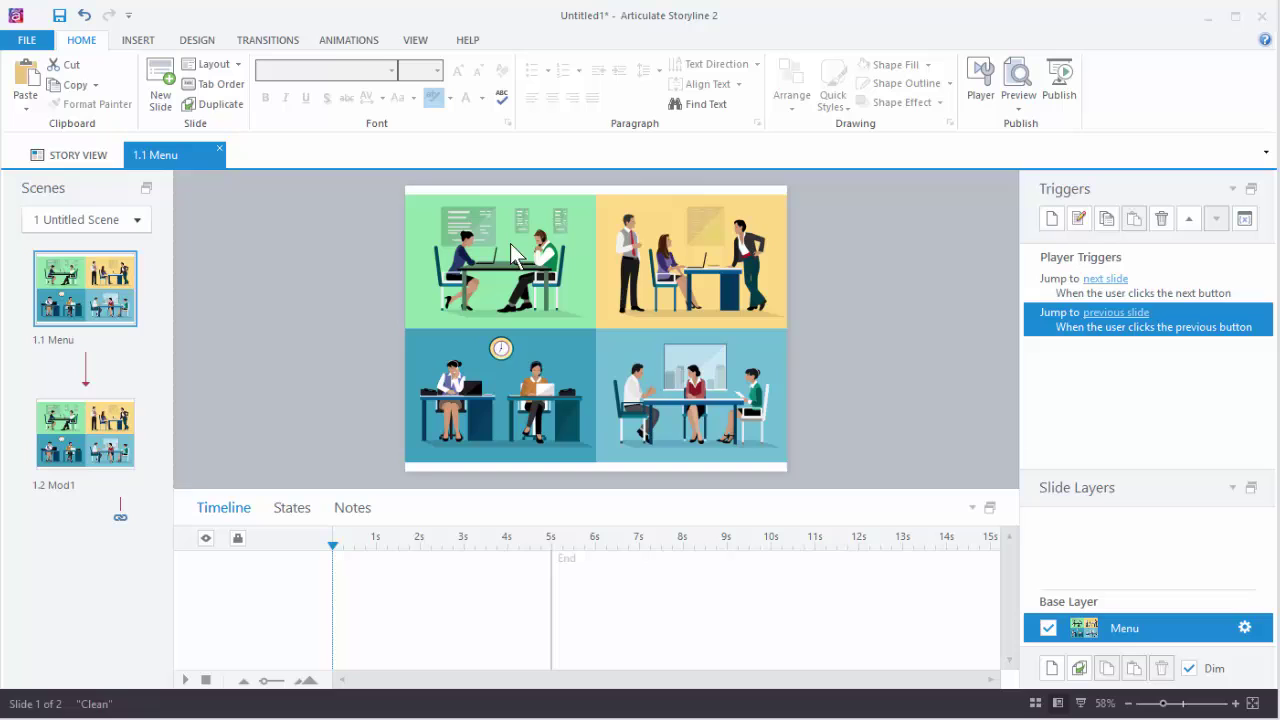
- Draw a rectangle hotspot over the top-left green office panel
{"action": "left_click", "coordinate": [138, 40]}
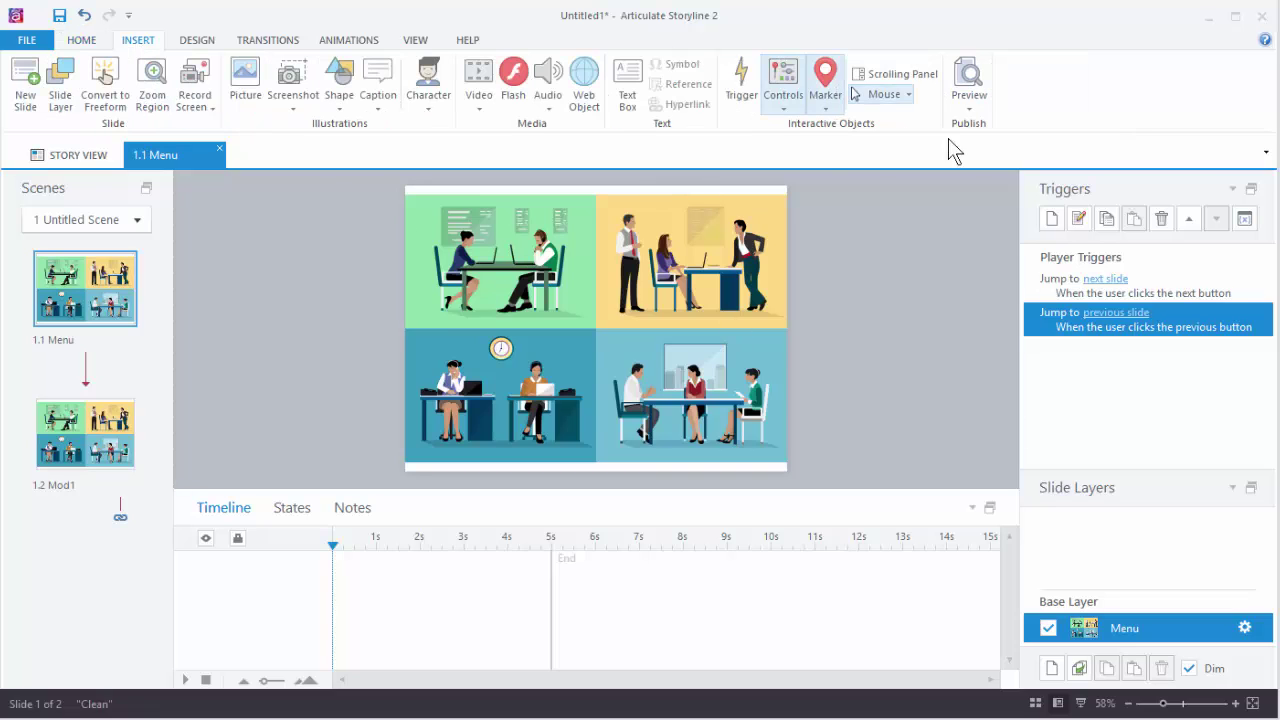
{"action": "left_click", "coordinate": [785, 112]}
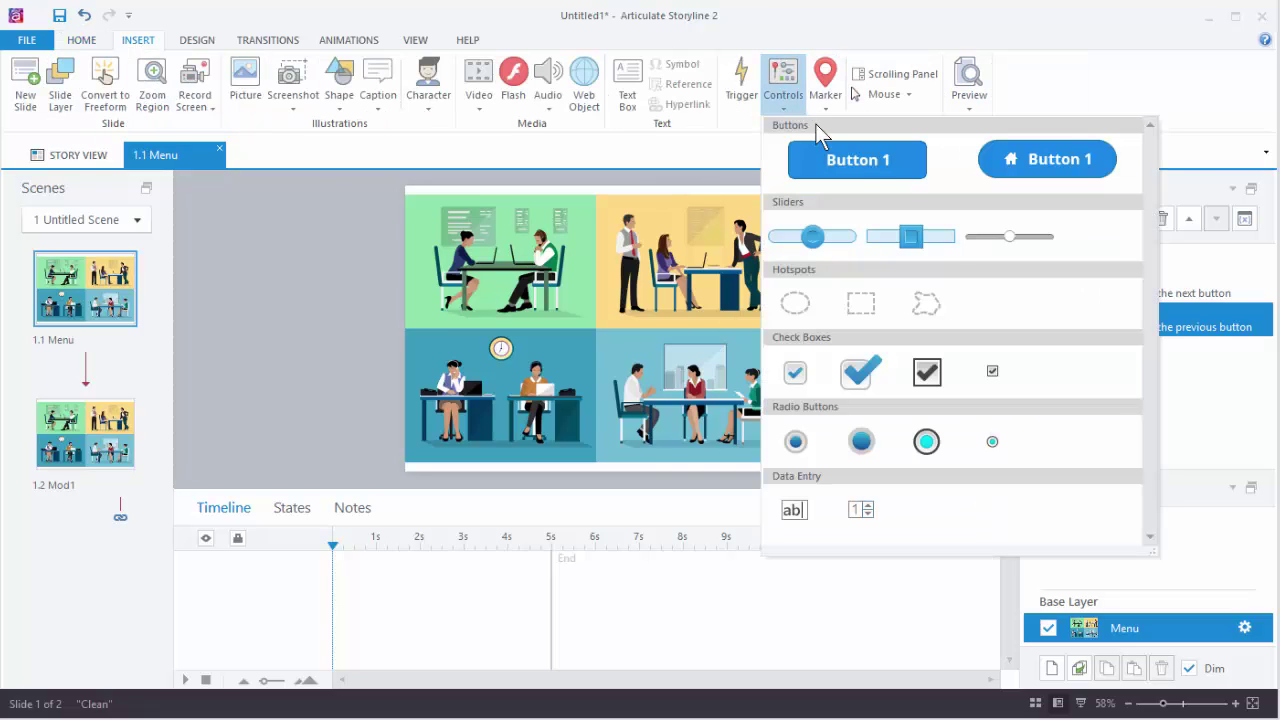
{"action": "left_click", "coordinate": [872, 319]}
{"action": "left_click_drag", "start_coordinate": [408, 196], "coordinate": [588, 325]}
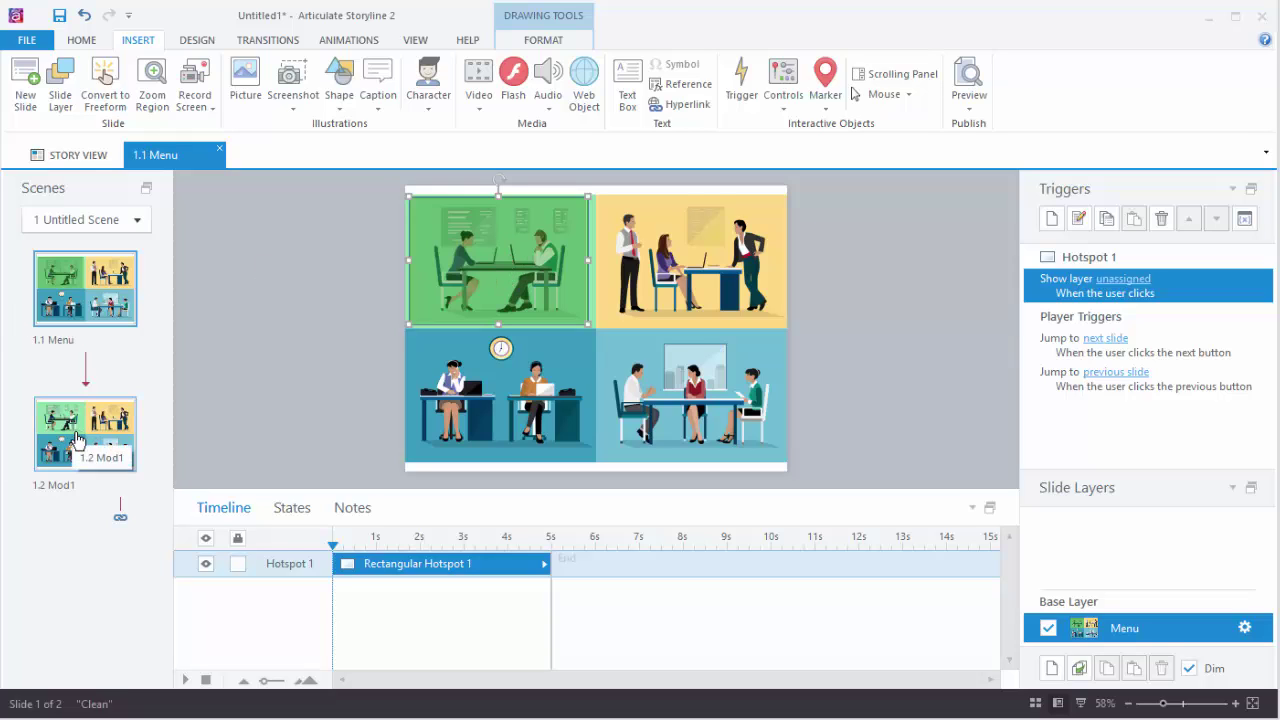
- Set the hotspot's trigger to jump to slide 1.2 Mod1
{"action": "double_click", "coordinate": [1068, 294]}
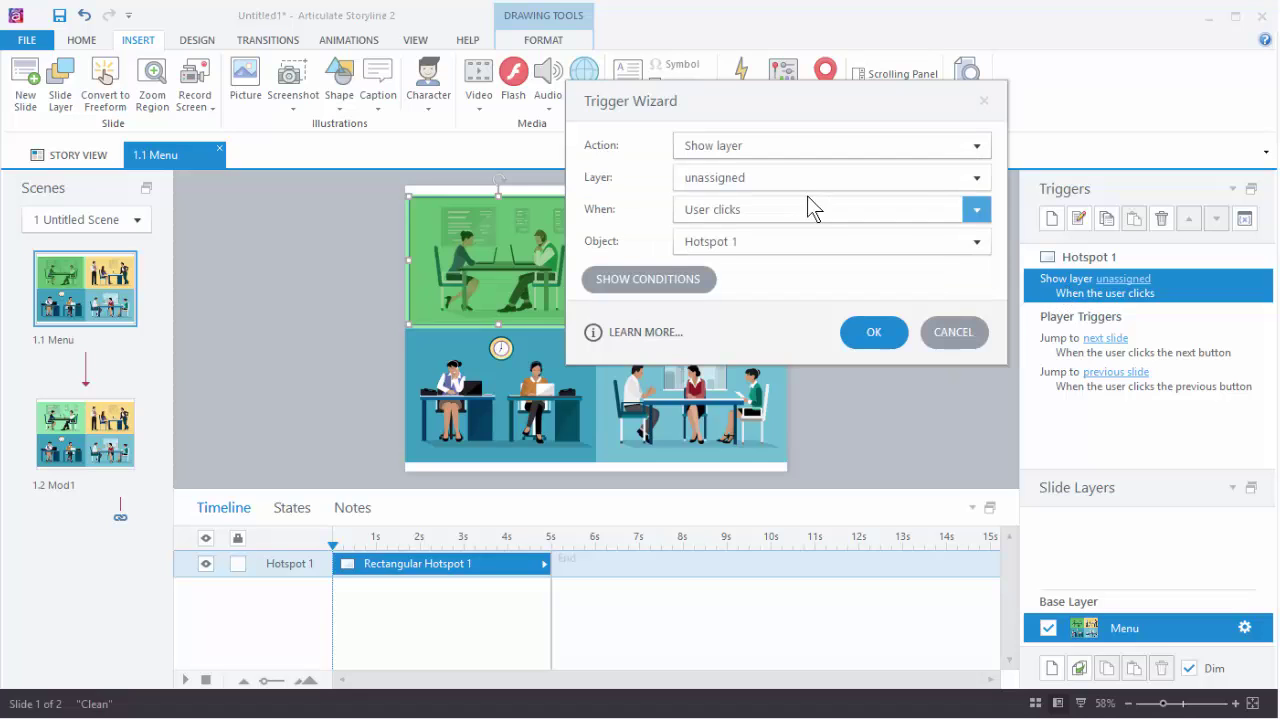
{"action": "left_click", "coordinate": [760, 149]}
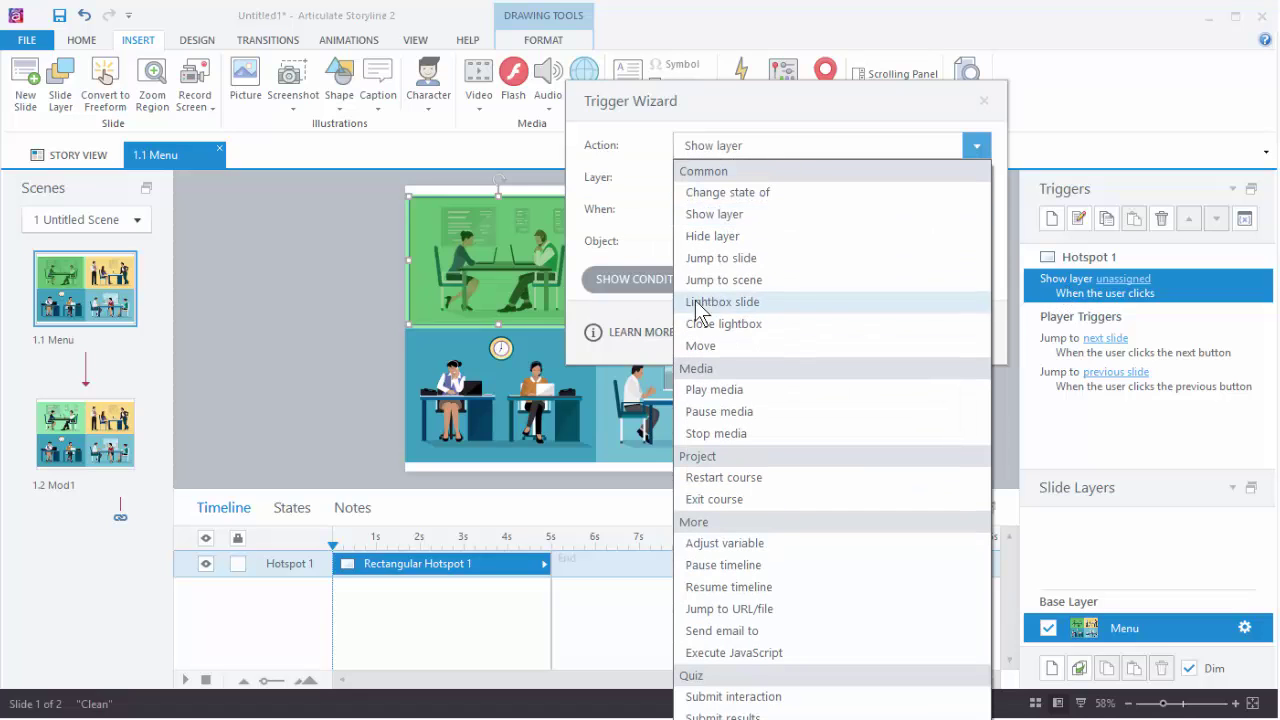
{"action": "left_click", "coordinate": [740, 258]}
{"action": "left_click", "coordinate": [725, 187]}
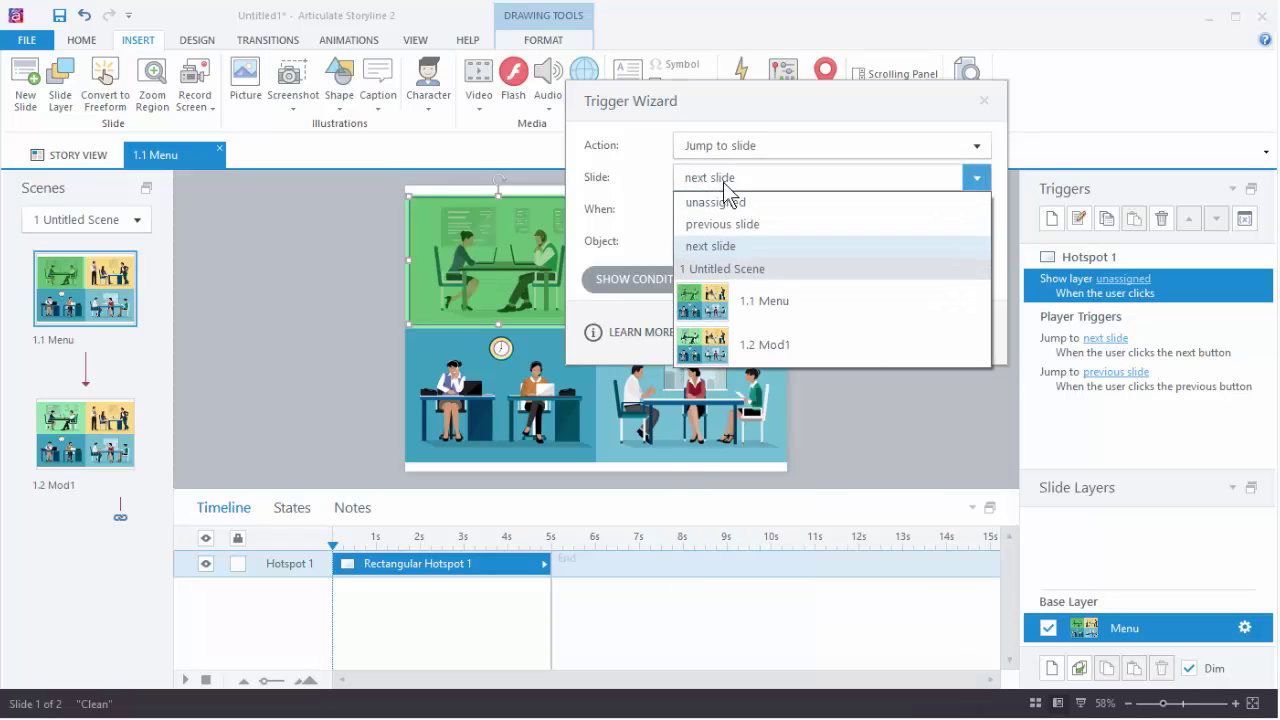
{"action": "left_click", "coordinate": [761, 347]}
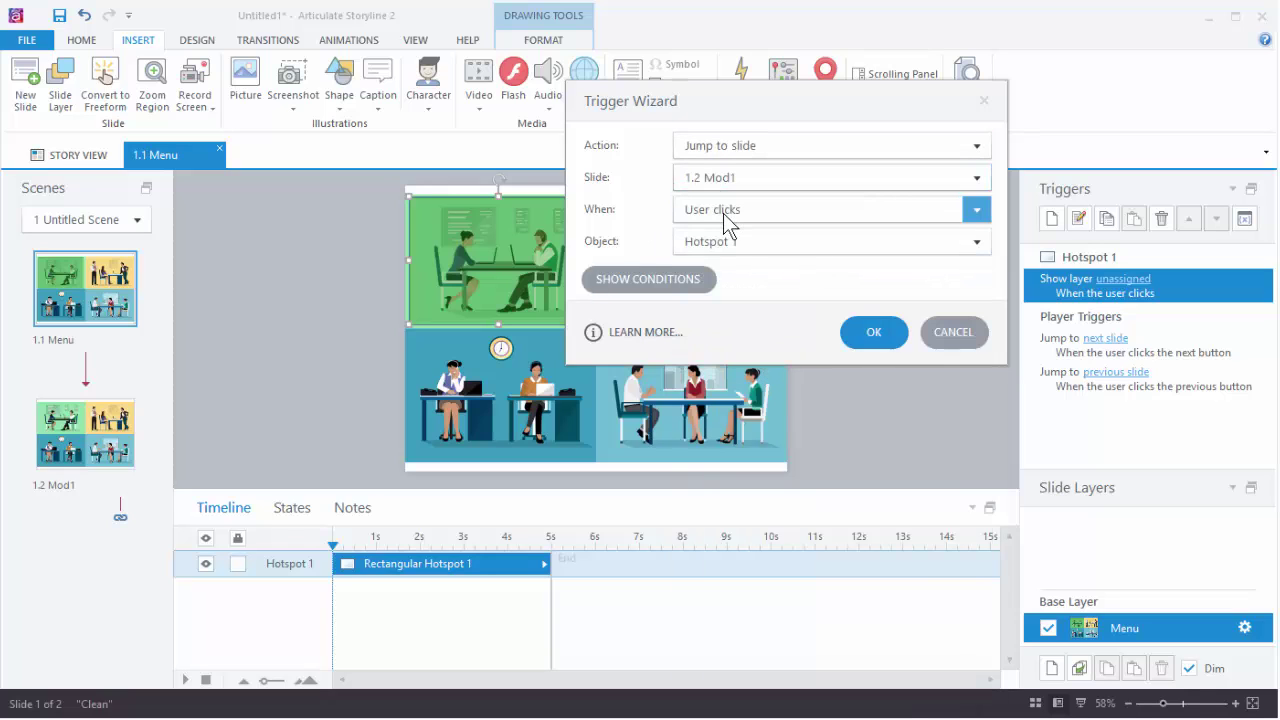
{"action": "left_click", "coordinate": [873, 335]}
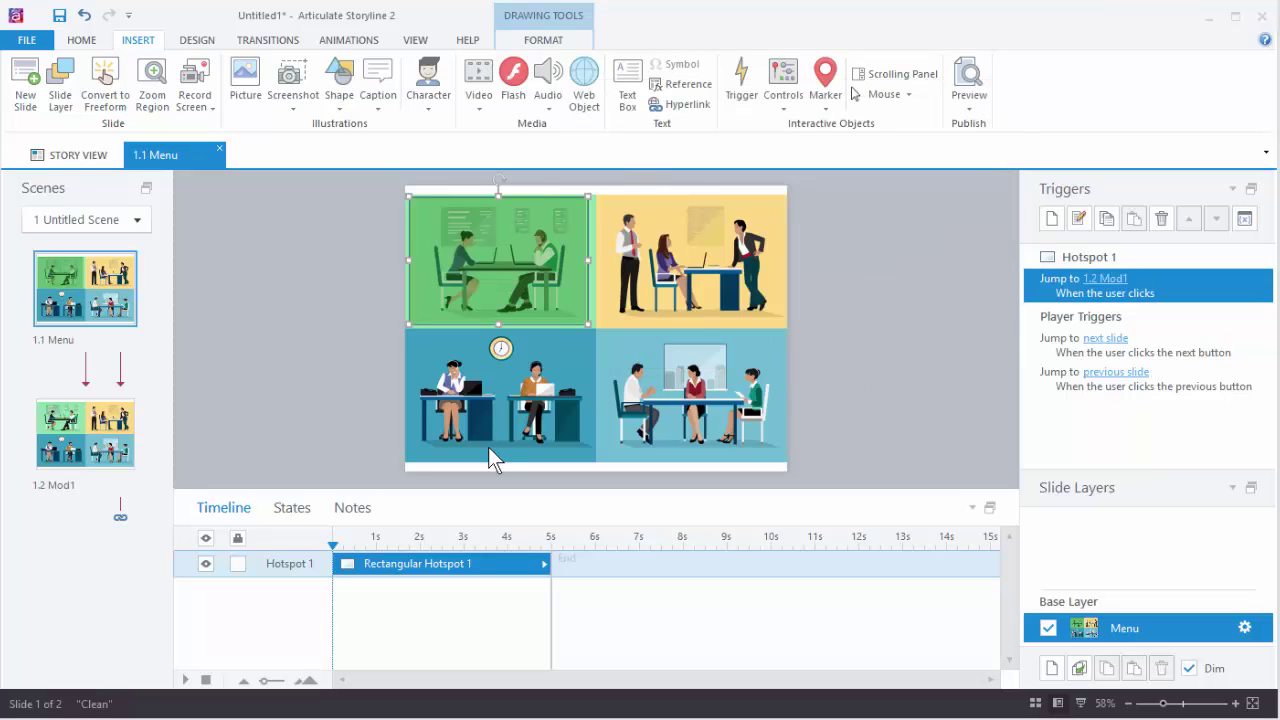
{"action": "left_click", "coordinate": [968, 107]}
{"action": "left_click", "coordinate": [997, 164]}
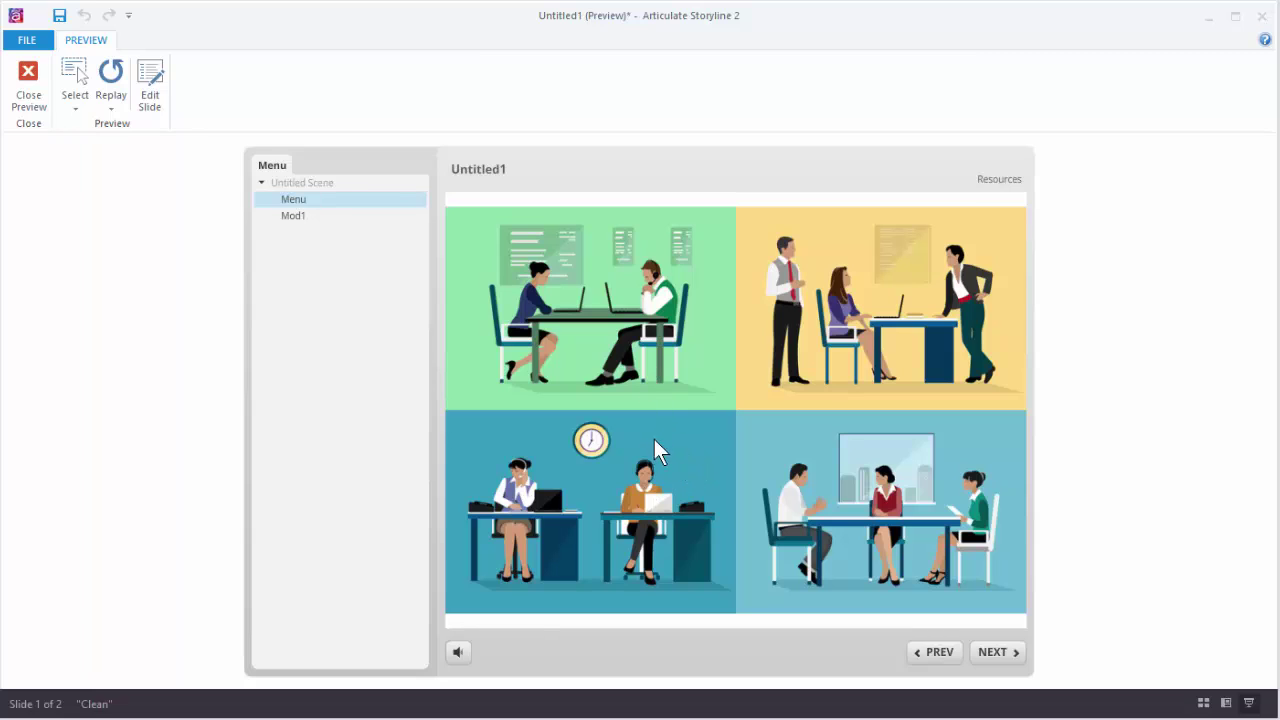
{"action": "left_click", "coordinate": [601, 310]}
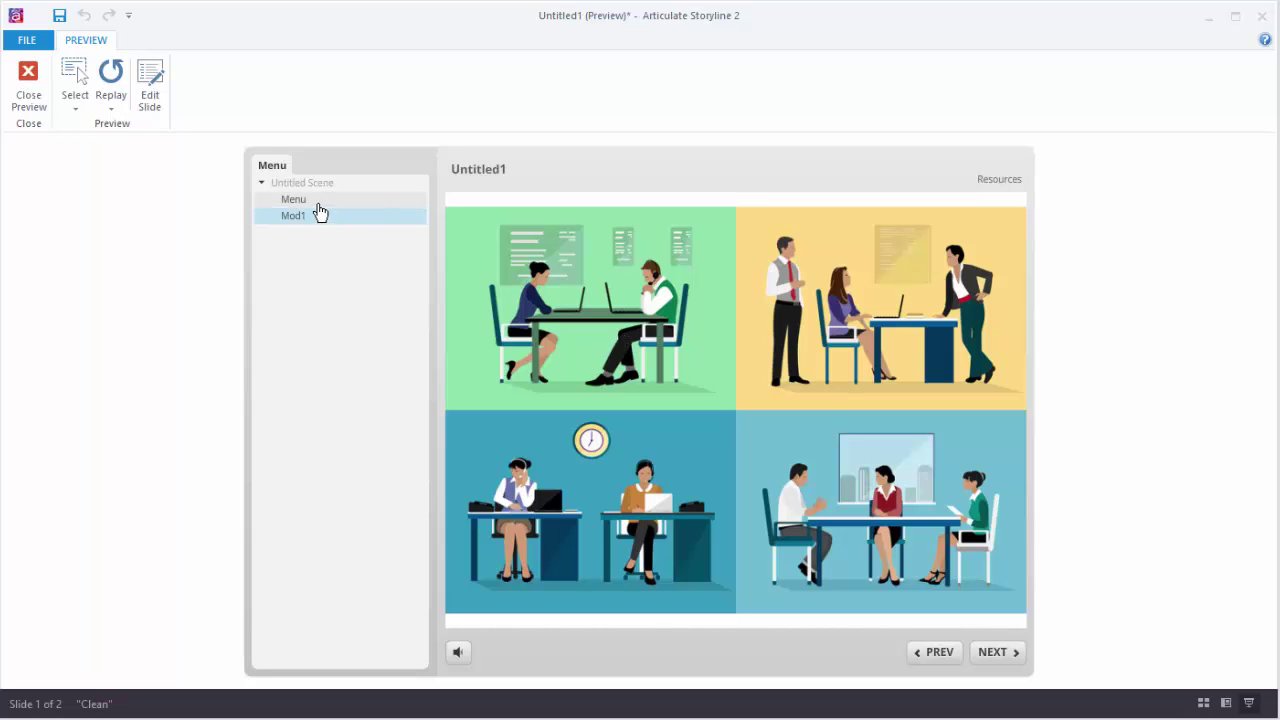
{"action": "left_click", "coordinate": [28, 86]}
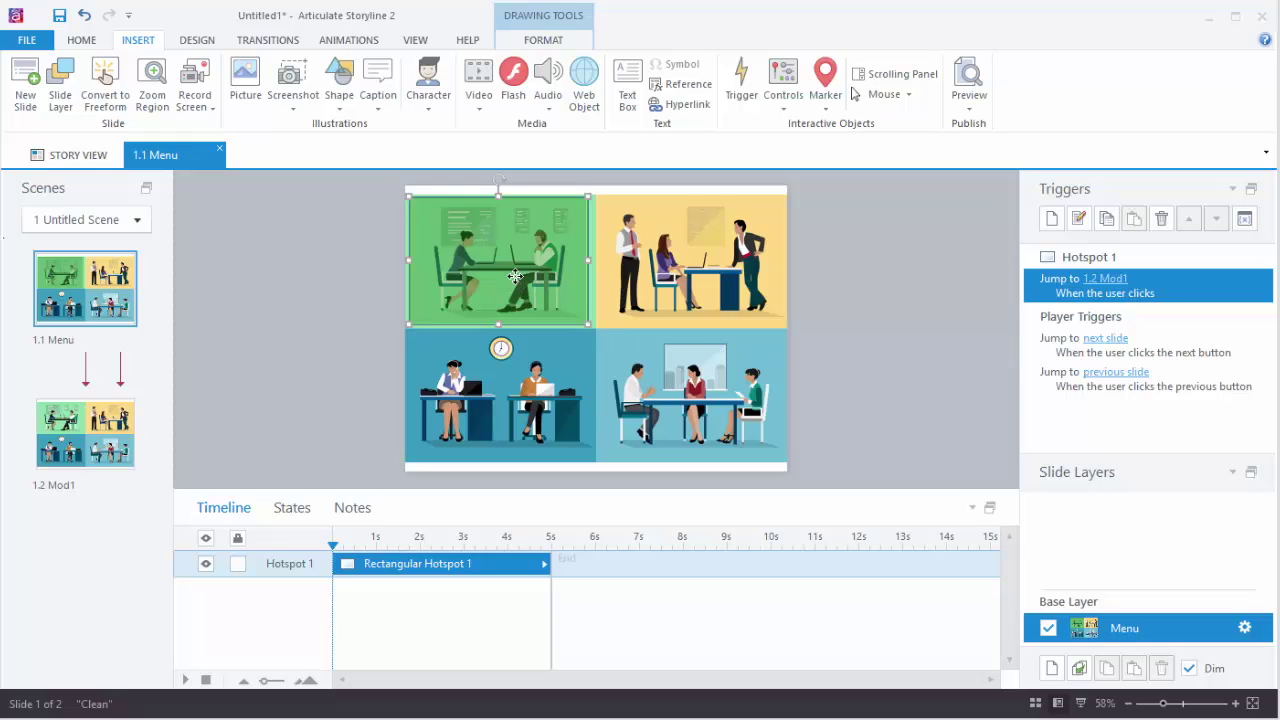
- Copy the hotspot onto the top-right and bottom-left panels
{"action": "left_click_drag", "start_coordinate": [514, 276], "coordinate": [698, 292]}
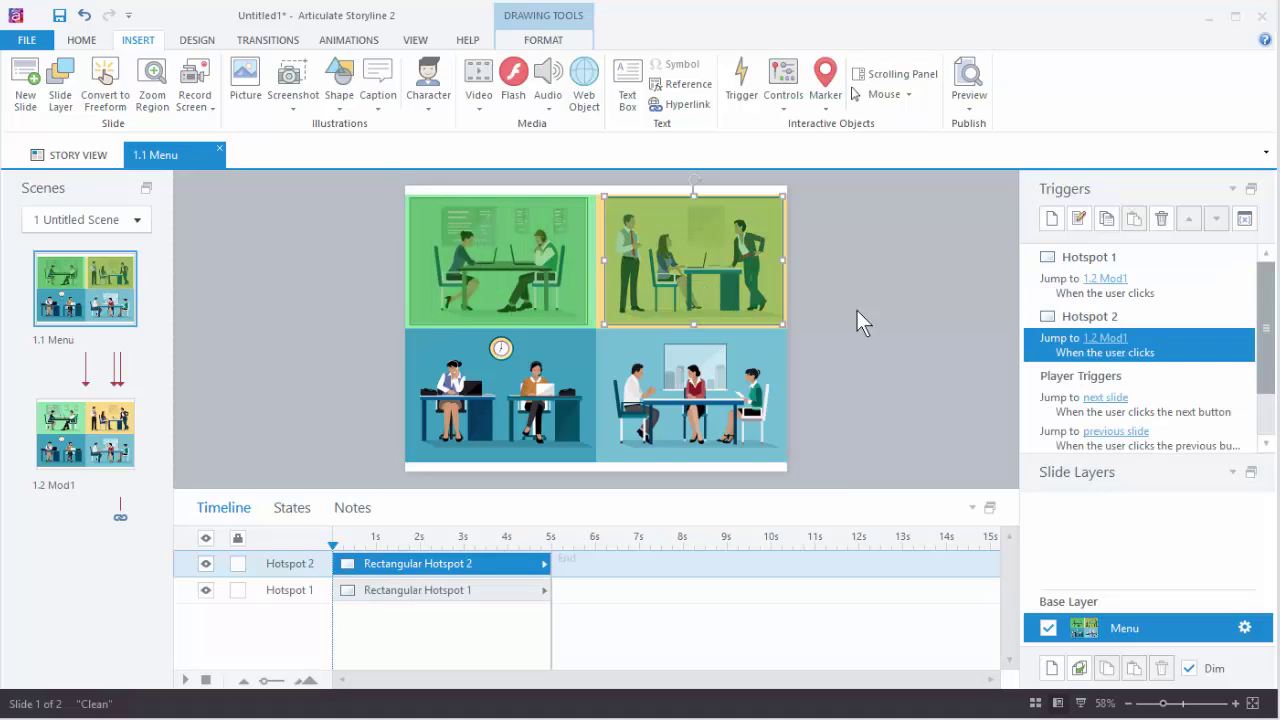
{"action": "left_click_drag", "start_coordinate": [712, 263], "coordinate": [724, 405]}
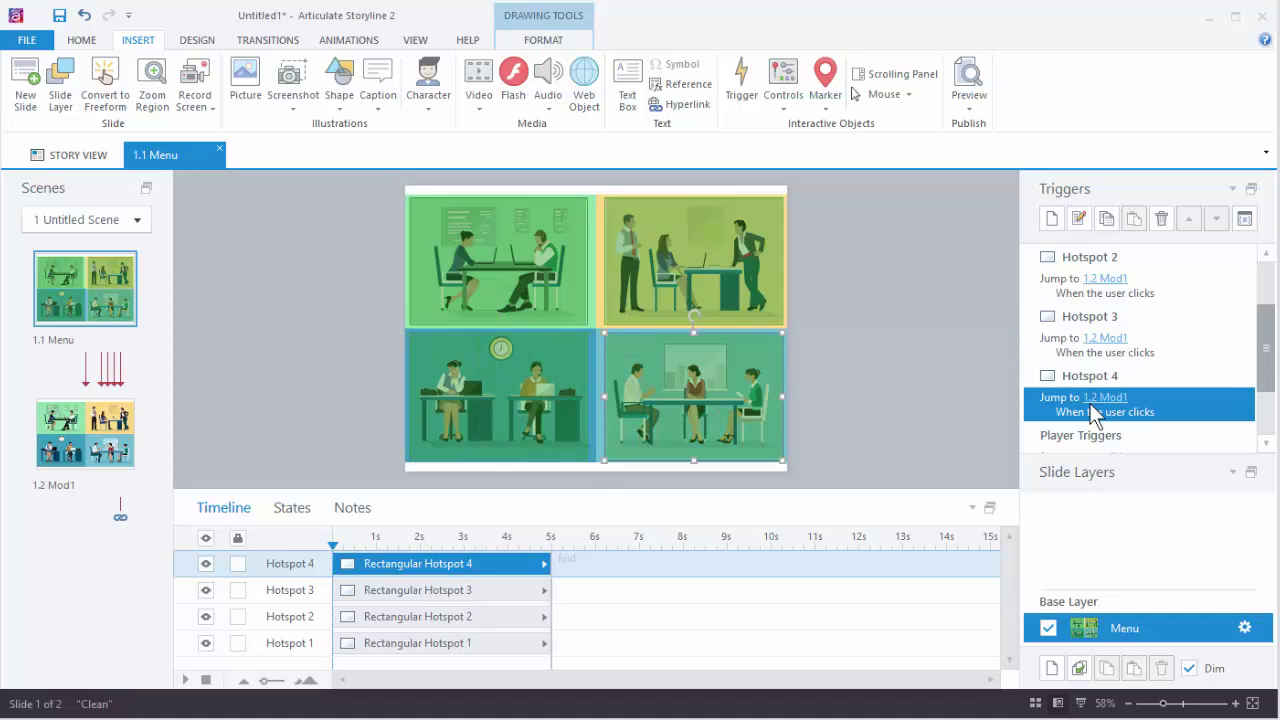